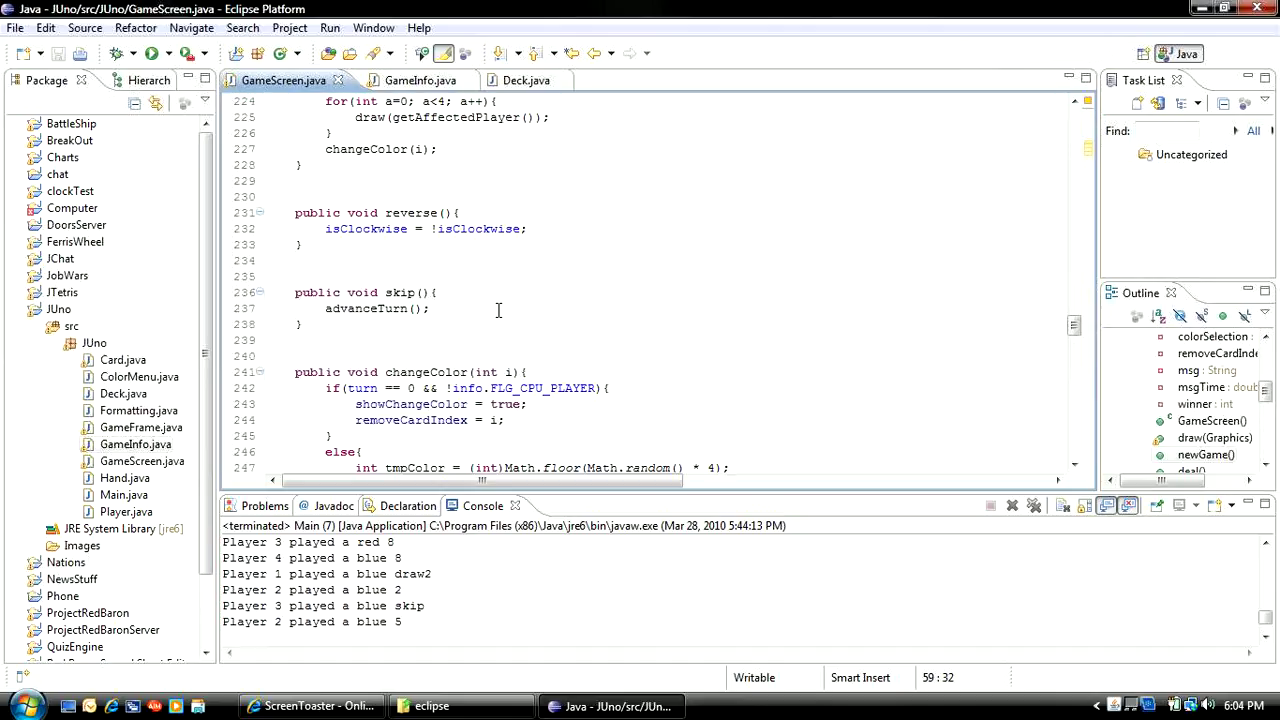
Step: Clear the old demo log from the console and scroll GameScreen.java up to advanceTurn()
left_click(1025, 503)
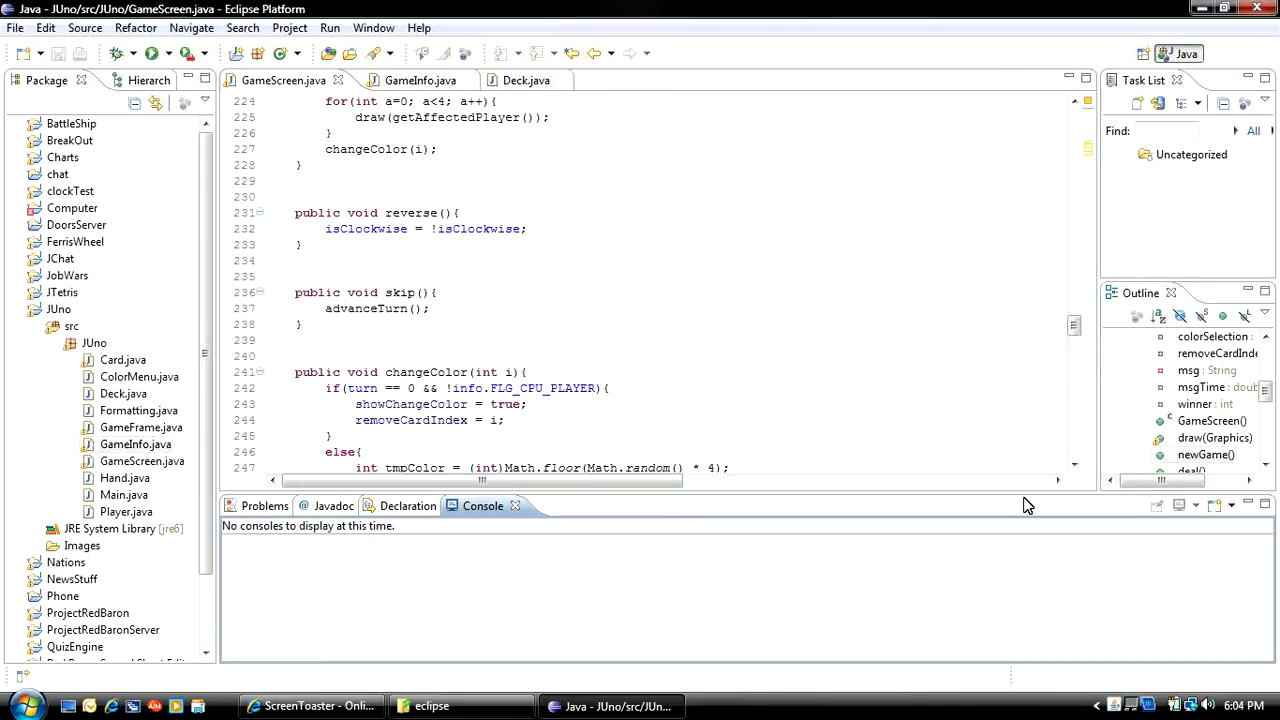
left_click(575, 359)
scroll(575, 359, "up", 3)
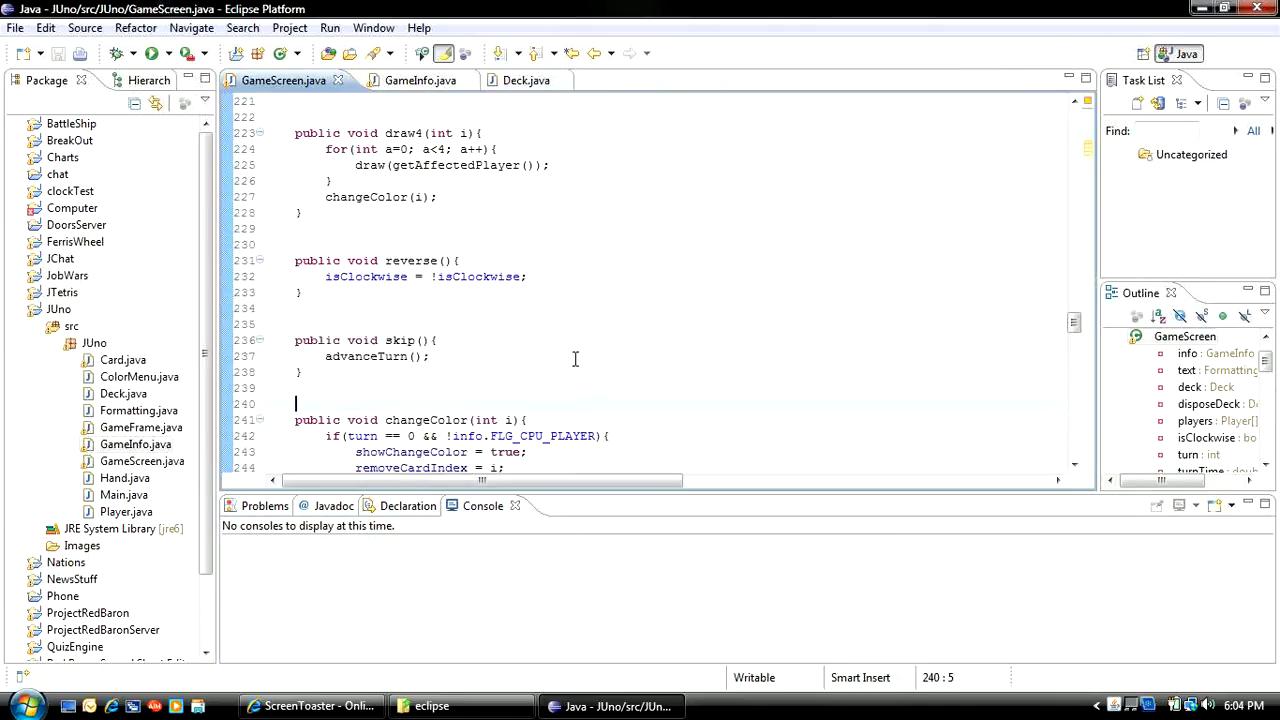
scroll(575, 359, "up", 11)
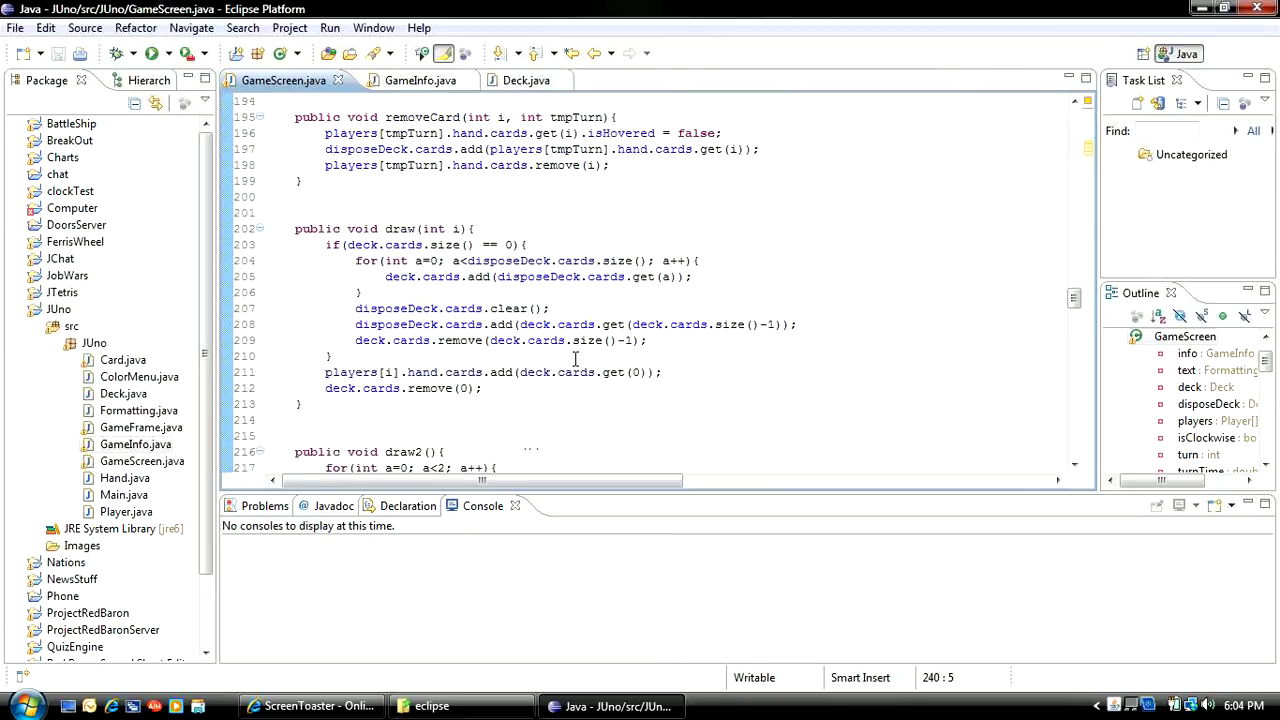
scroll(575, 359, "up", 4)
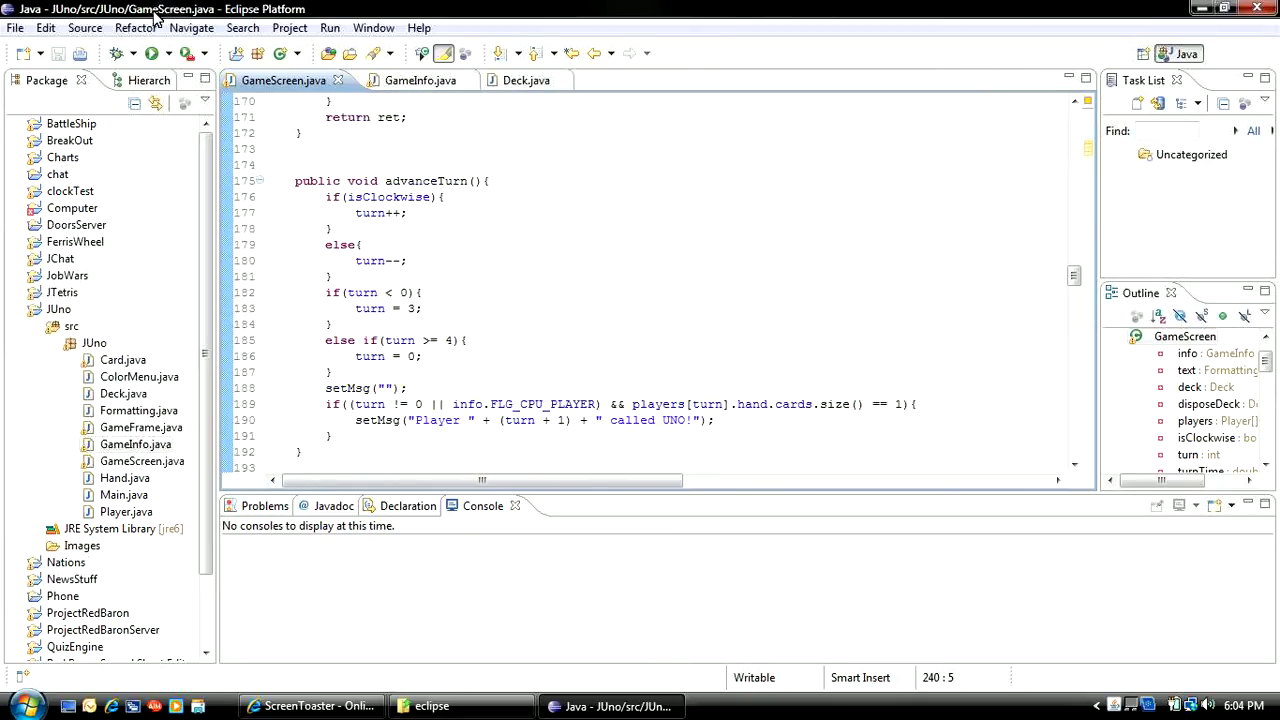
Step: Launch Main to run the all-CPU Uno demo and drag its window to the right
left_click(150, 56)
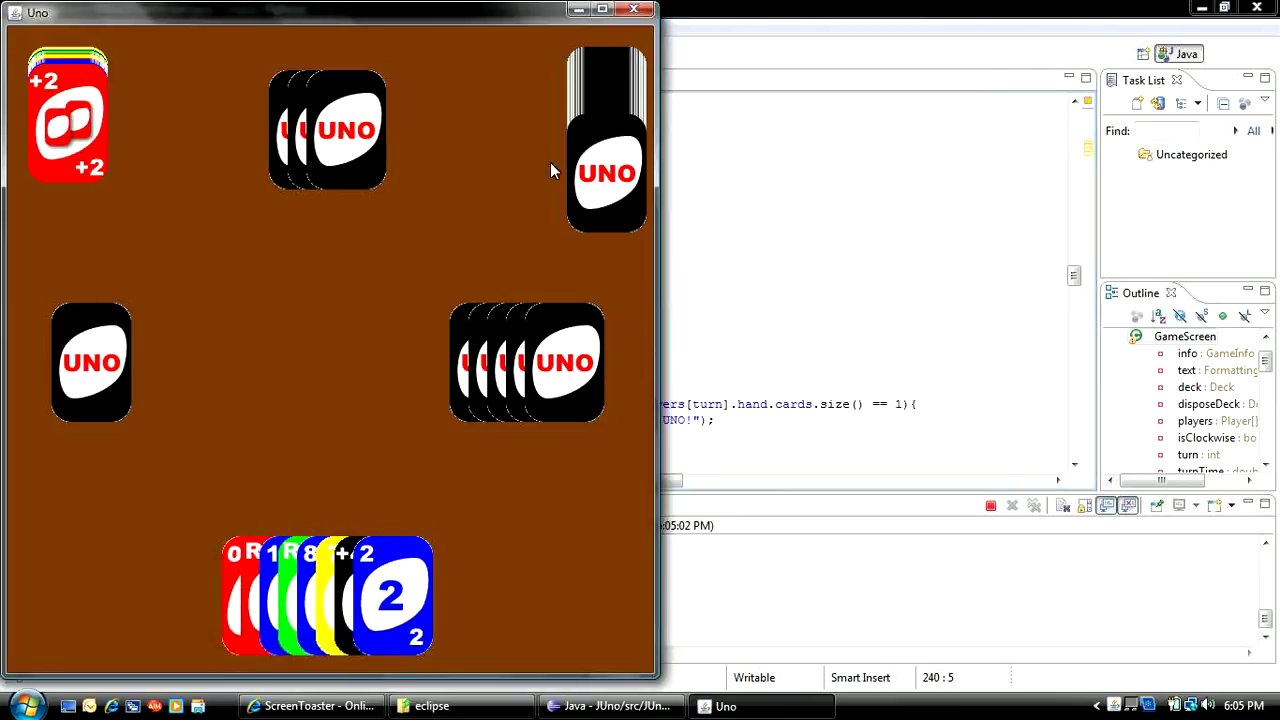
left_click_drag(514, 16, 1098, 12)
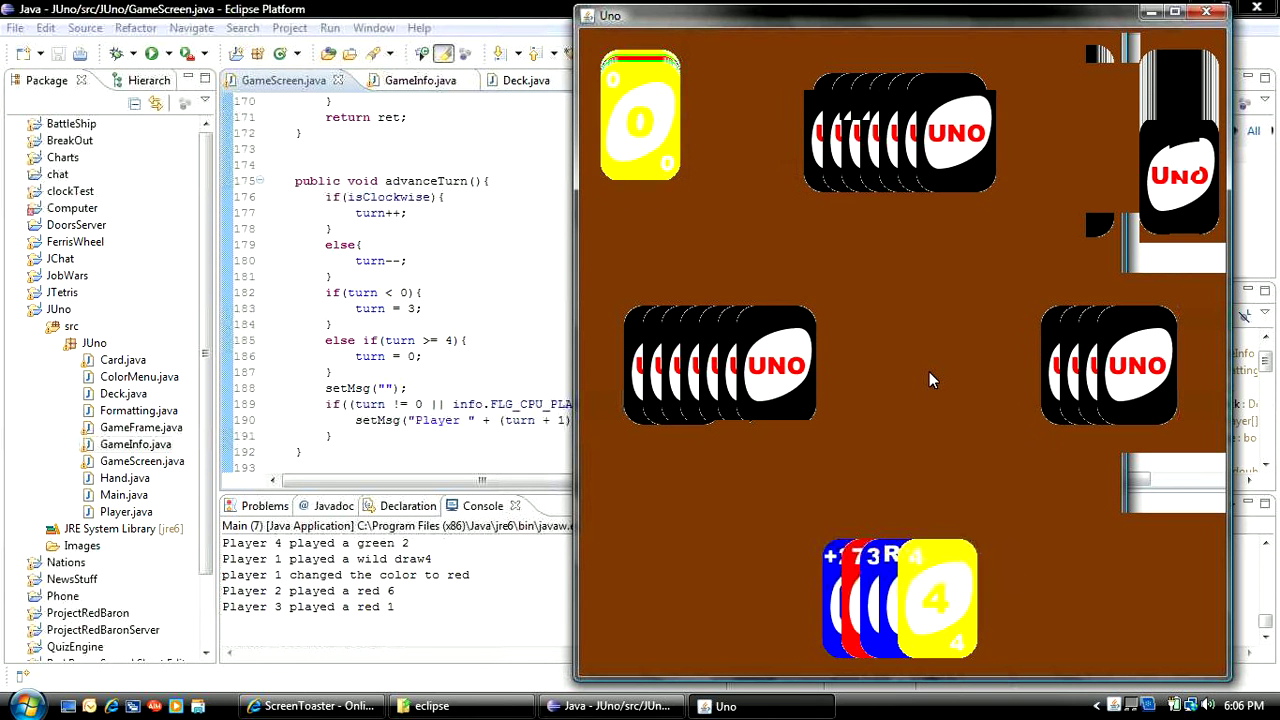
Step: Close the demo game and set FLG_CPU_PLAYER false, FLG_WAIT and FLG_PAUSE true in GameInfo.java
left_click(1207, 12)
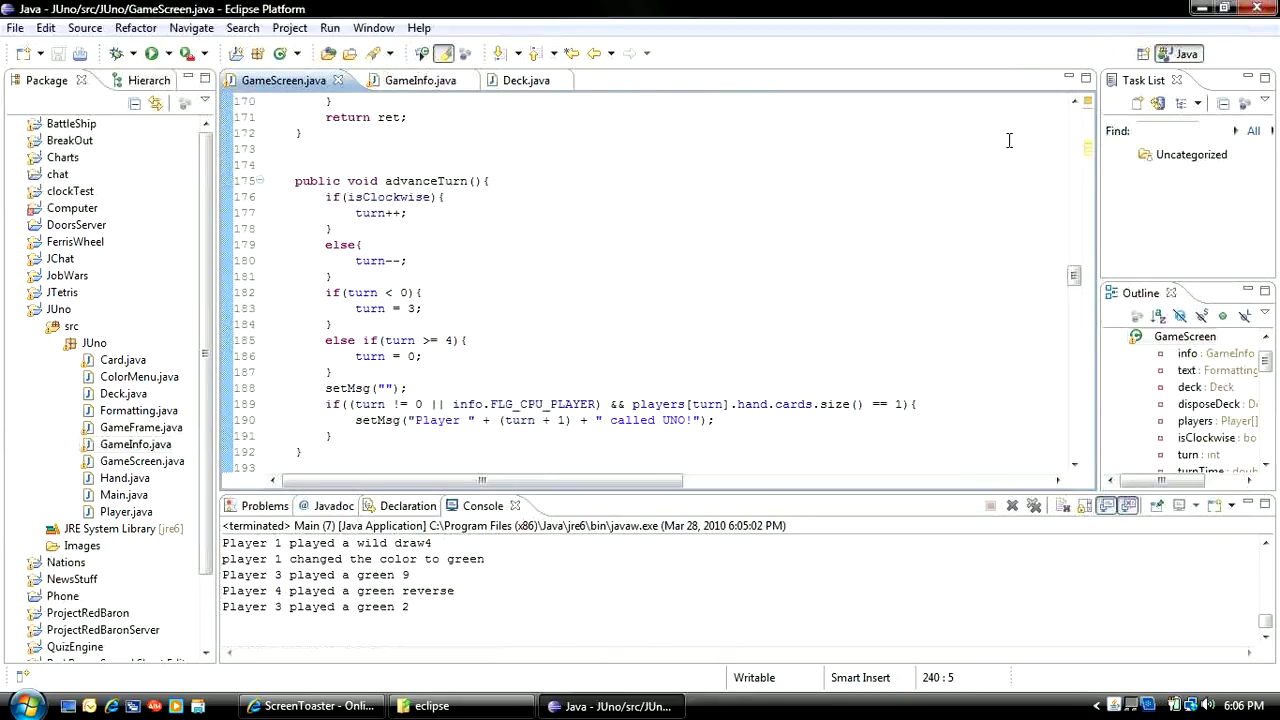
left_click(420, 81)
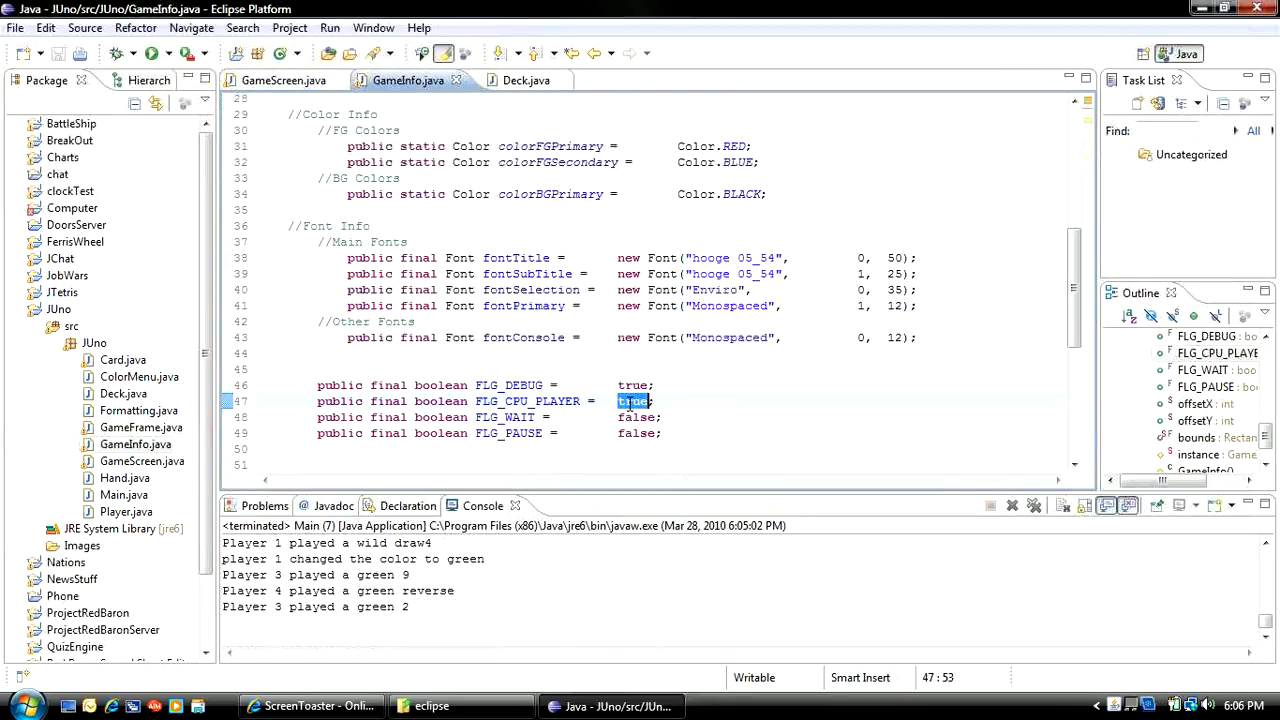
type("fals")
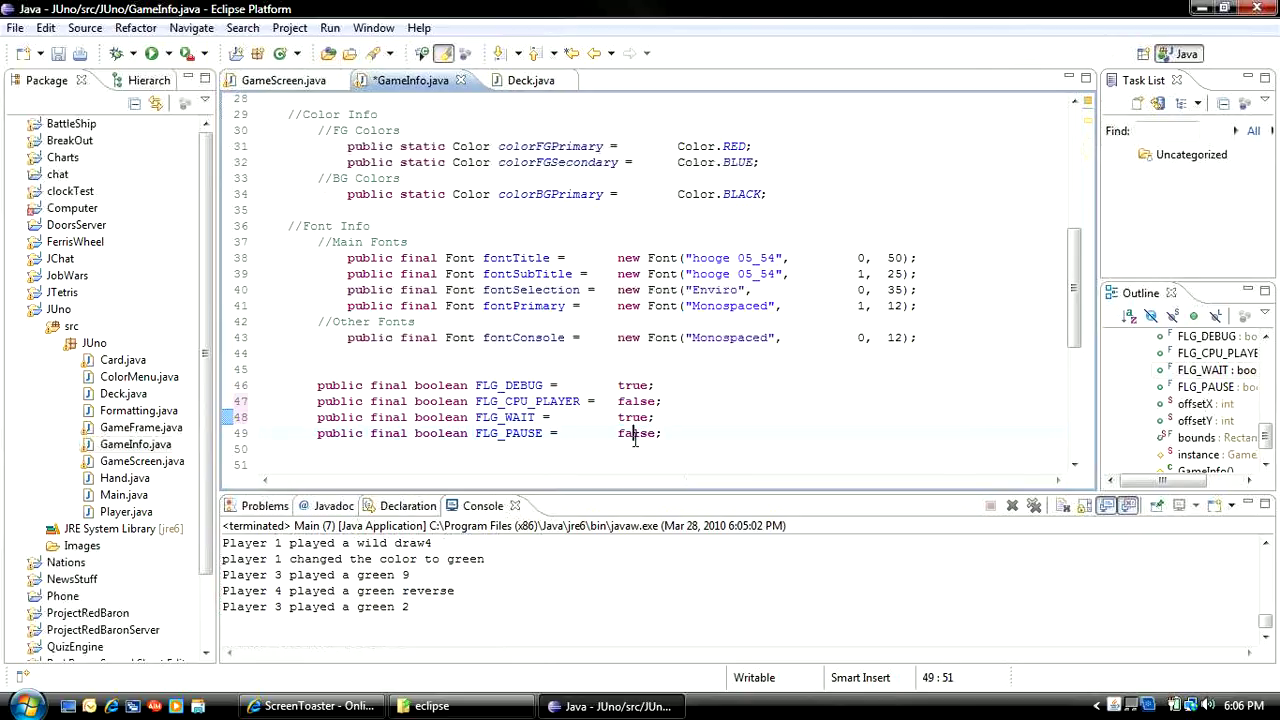
key("Tab")
type("tru")
Step: Clear the console and relaunch the game, saving GameInfo.java before launch
left_click(1034, 506)
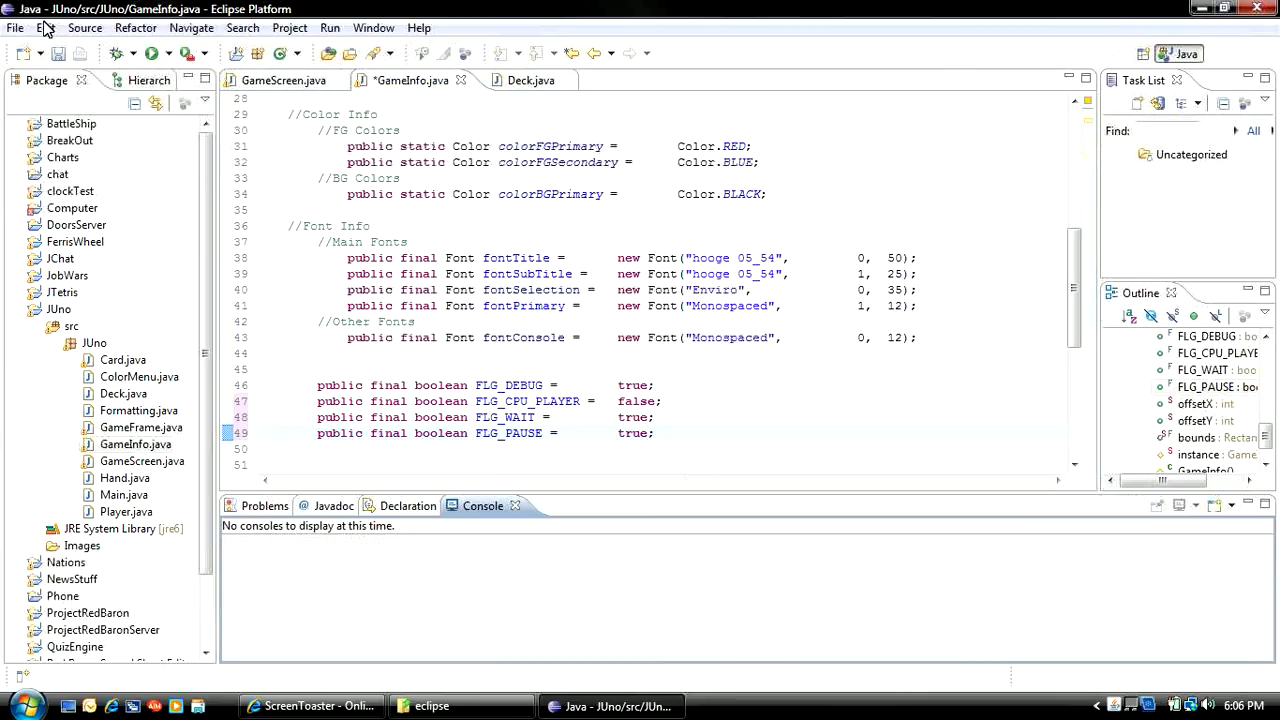
left_click(150, 55)
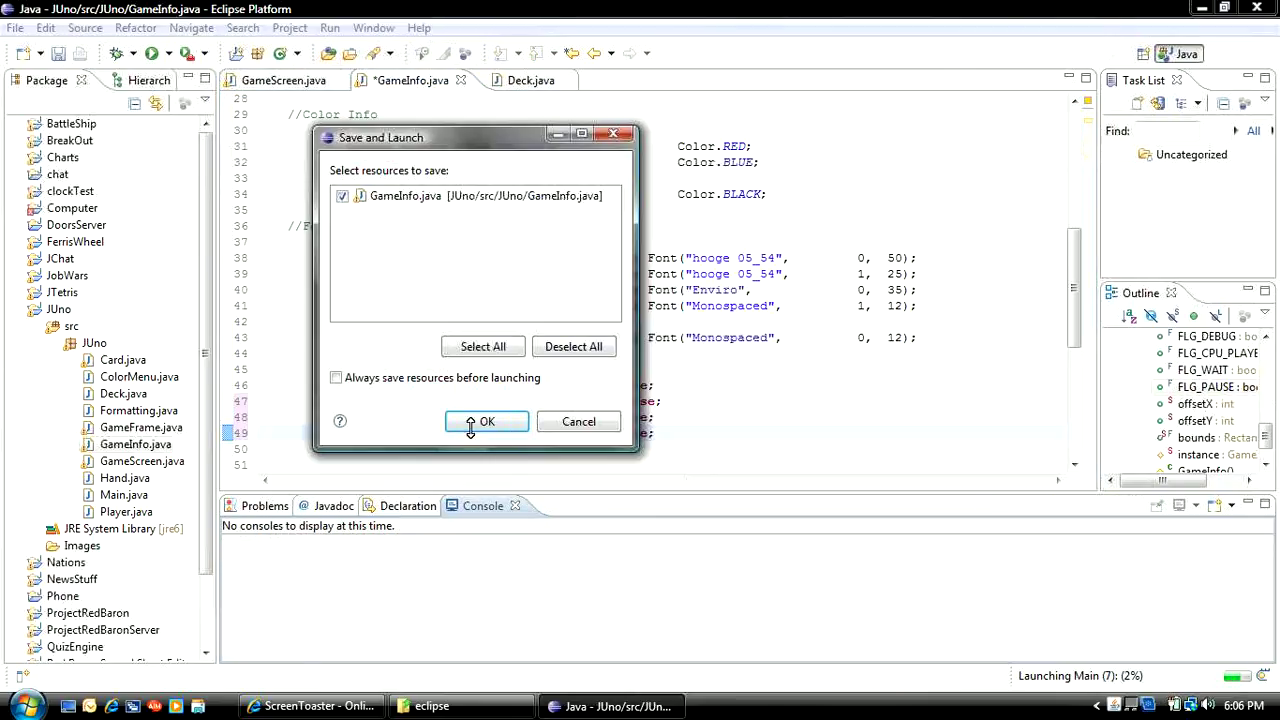
left_click(470, 425)
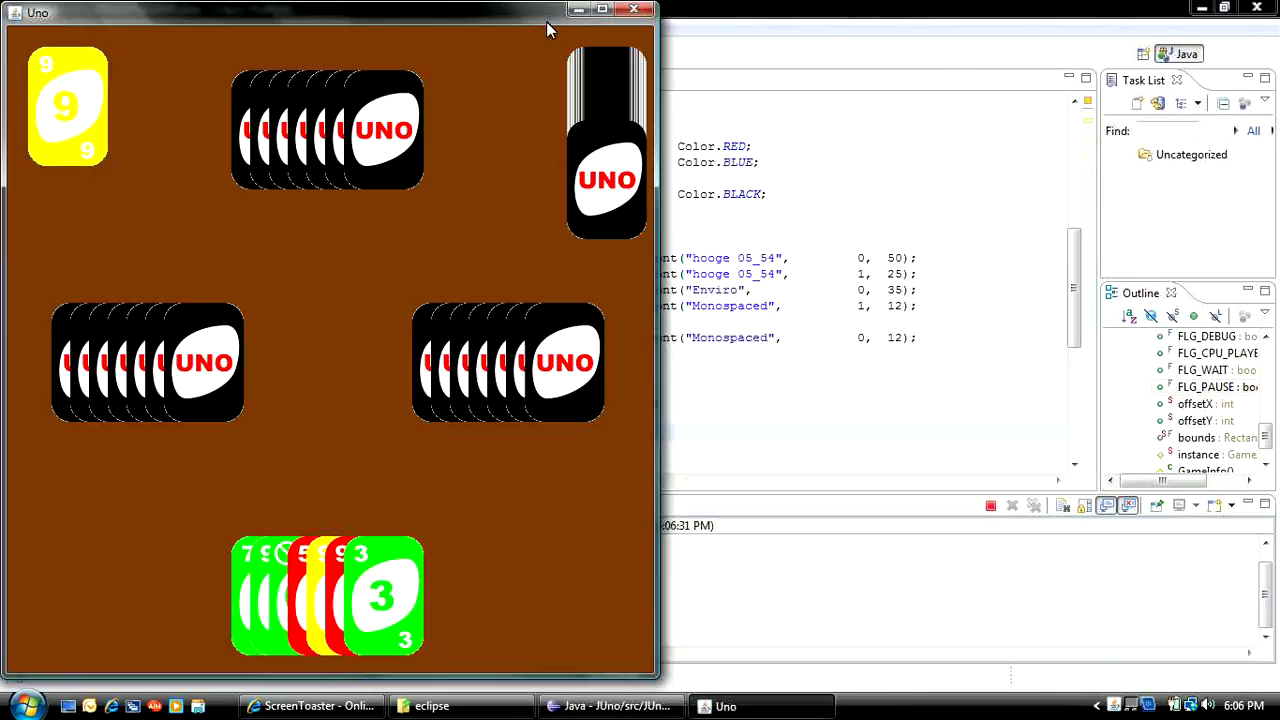
Step: Move the Uno window right, play yellow 9, red 9, red 5, draw twice, then play blue 7
mouse_move(555, 22)
left_mouse_down()
mouse_move(1170, 22)
mouse_move(1121, 20)
left_mouse_up()
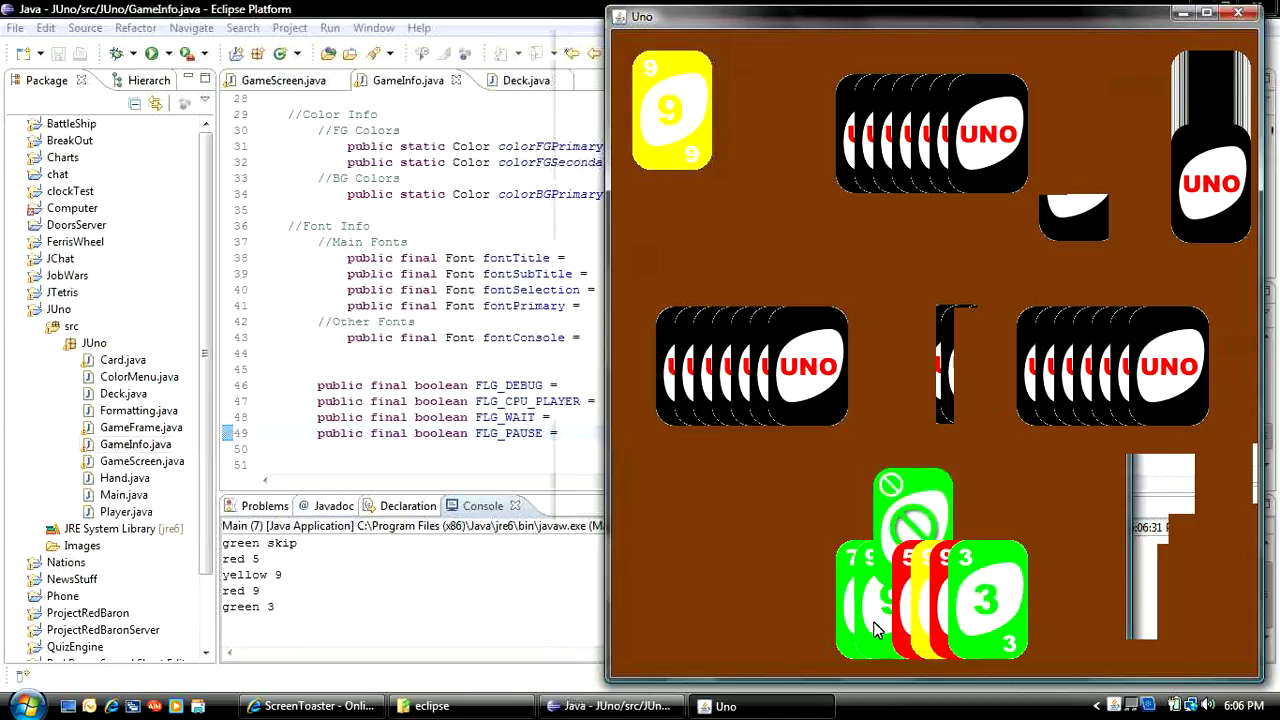
left_click(922, 625)
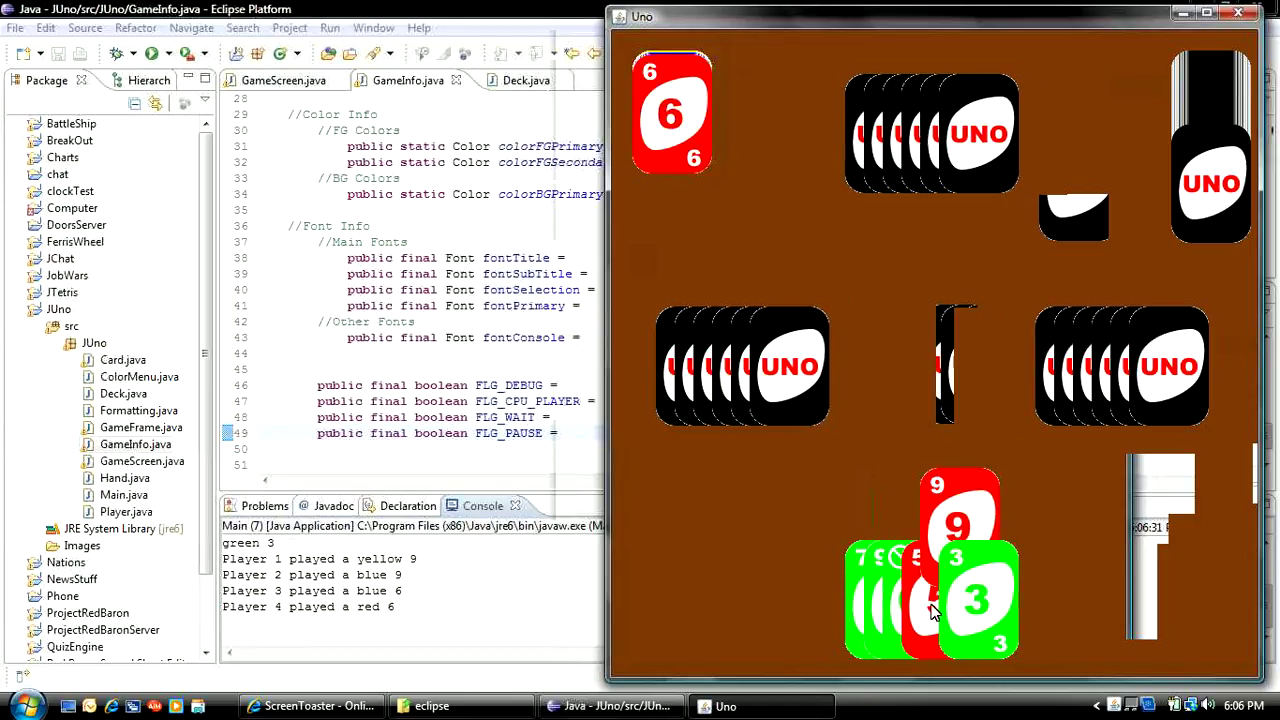
left_click(930, 612)
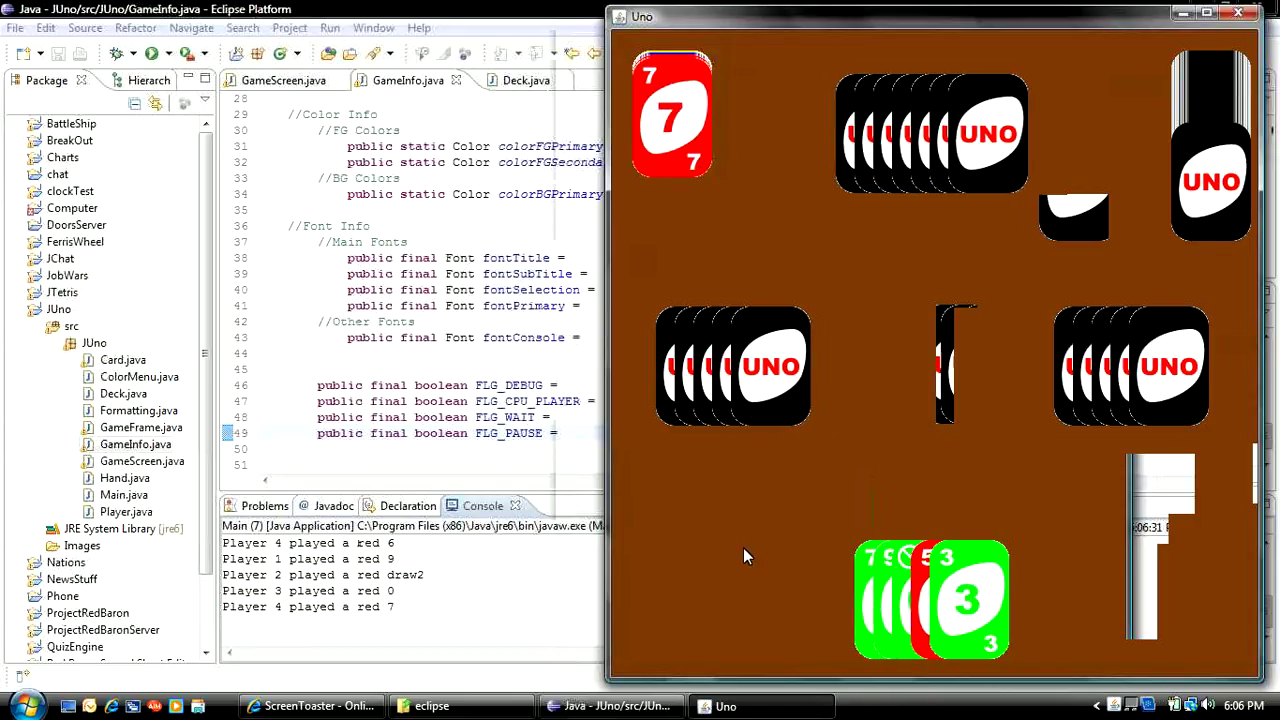
left_click(924, 584)
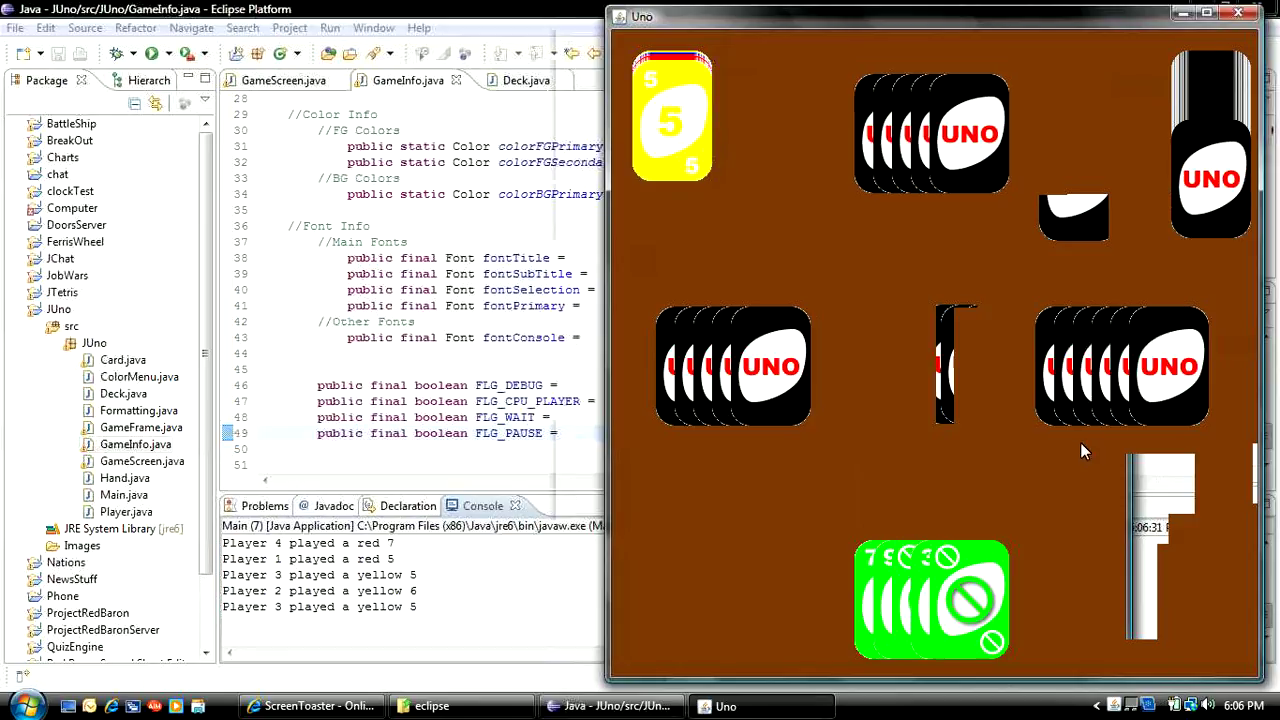
left_click(1197, 155)
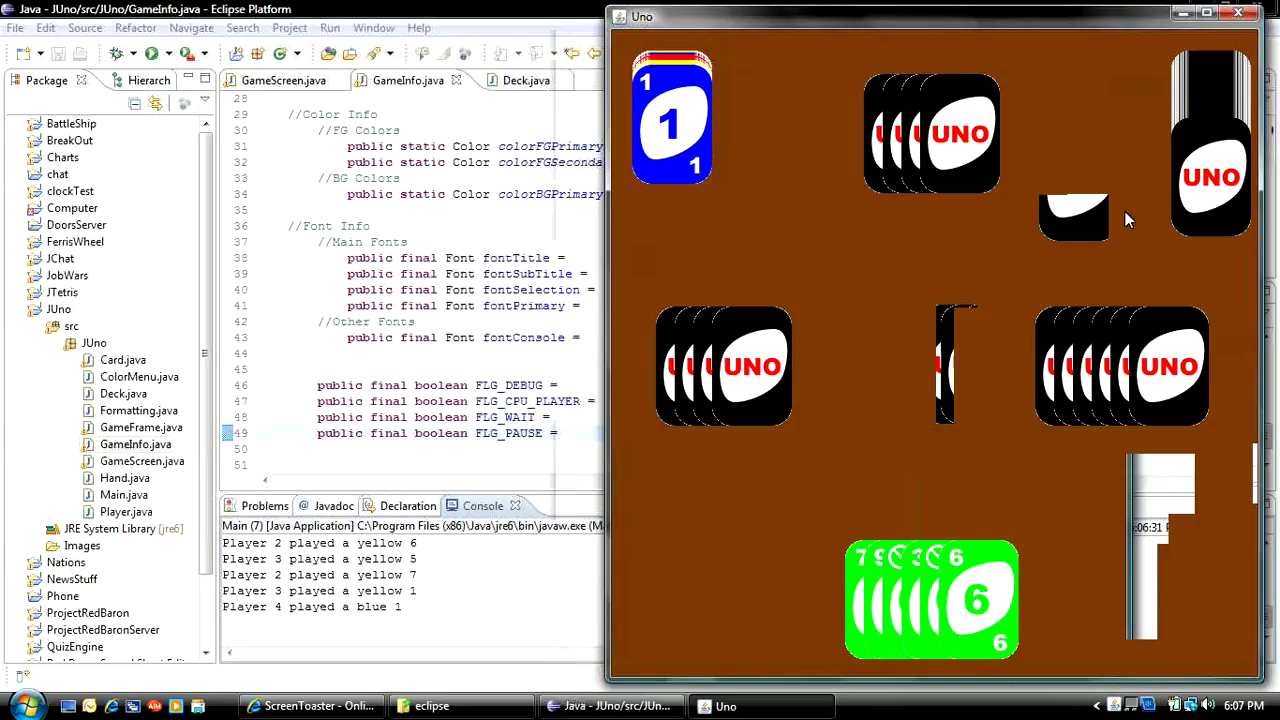
left_click(1205, 178)
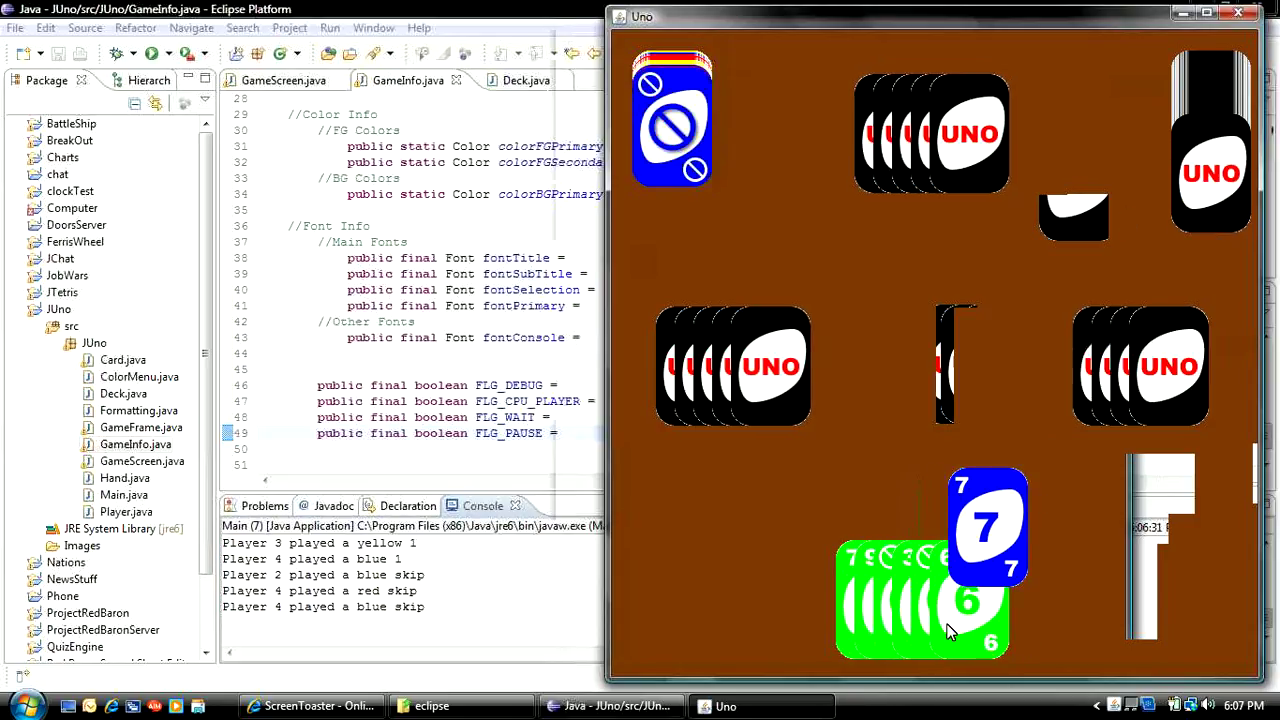
left_click(980, 553)
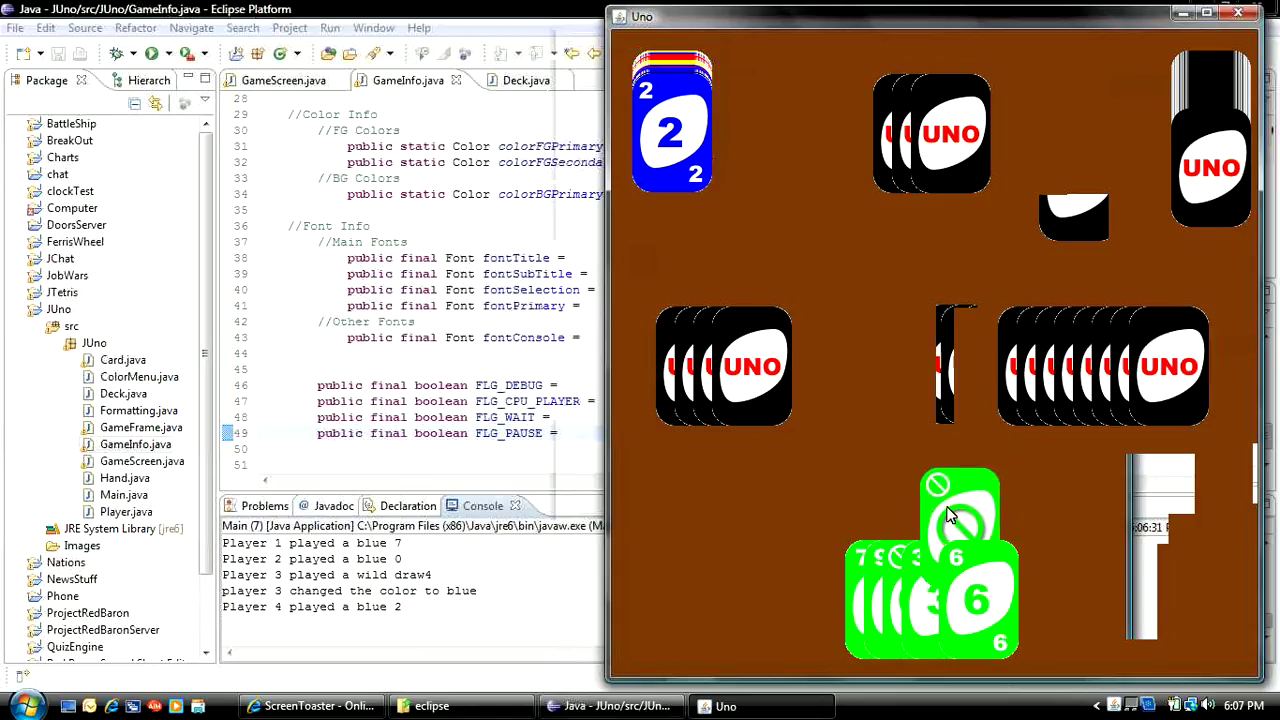
Step: Draw, play green 9 and red draw-two, draw again, play green skip, then start a new game
left_click(1211, 143)
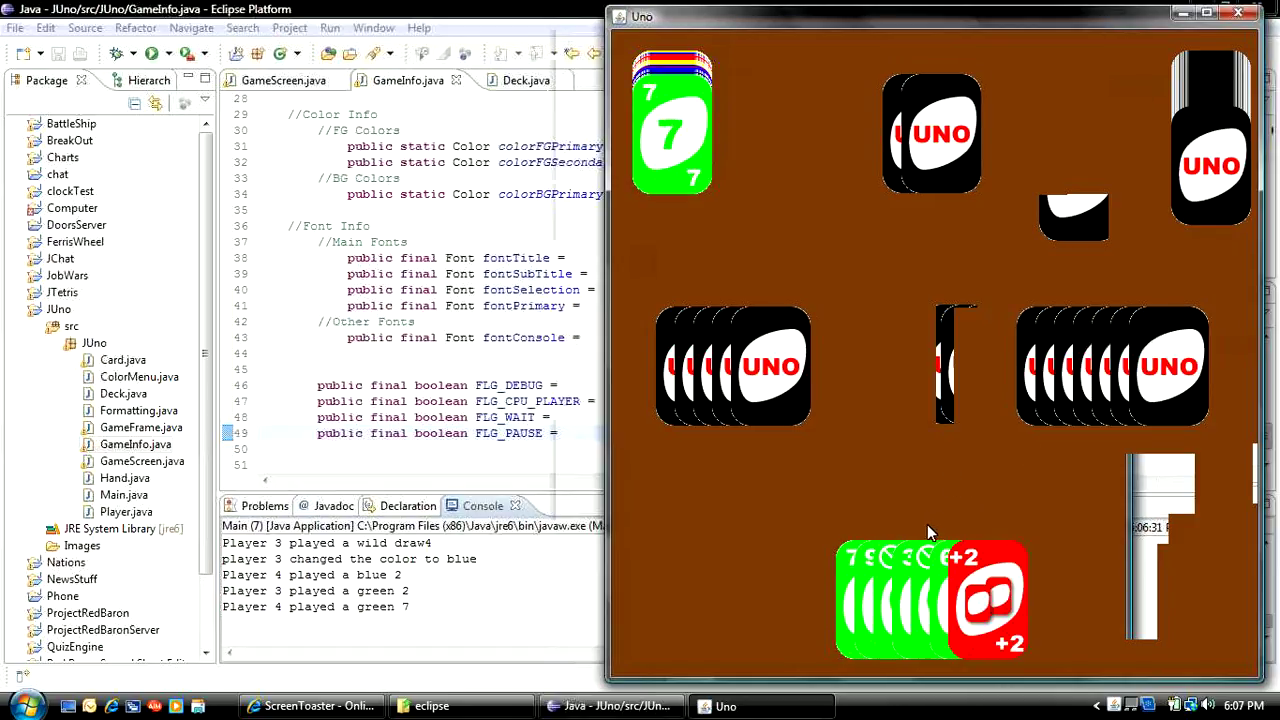
left_click(869, 571)
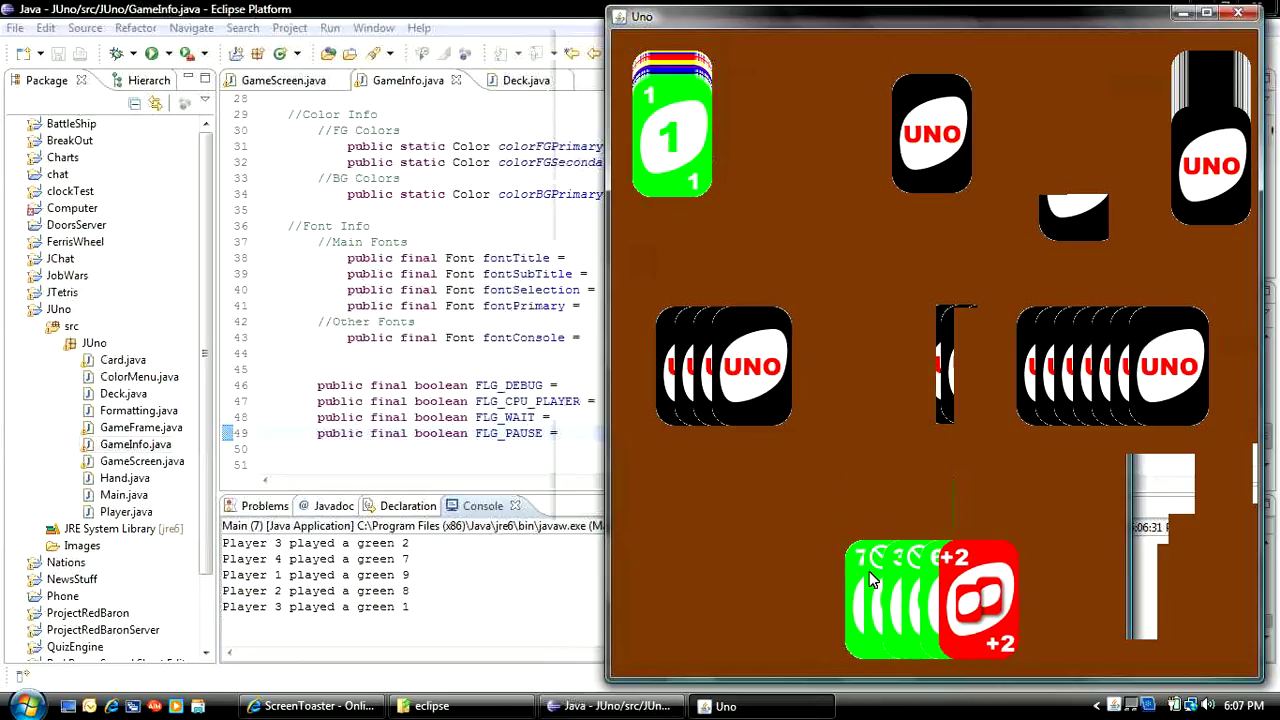
left_click(975, 567)
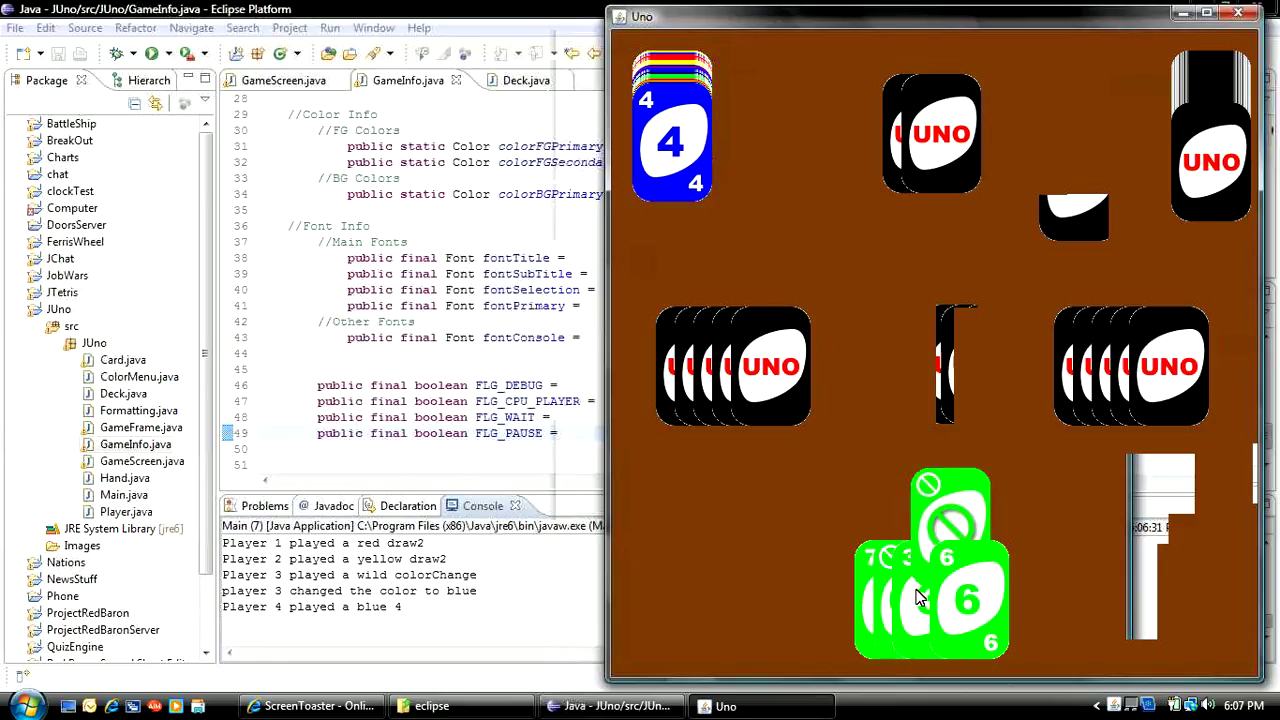
left_click(1240, 148)
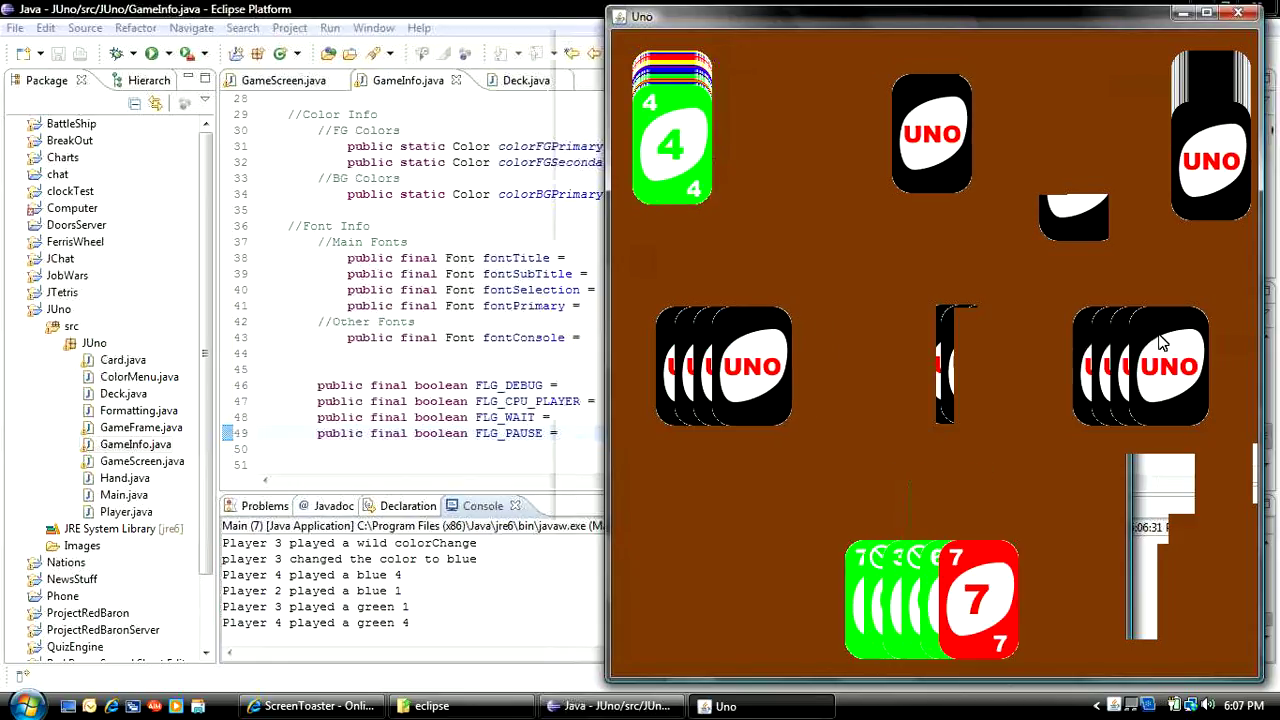
left_click(916, 582)
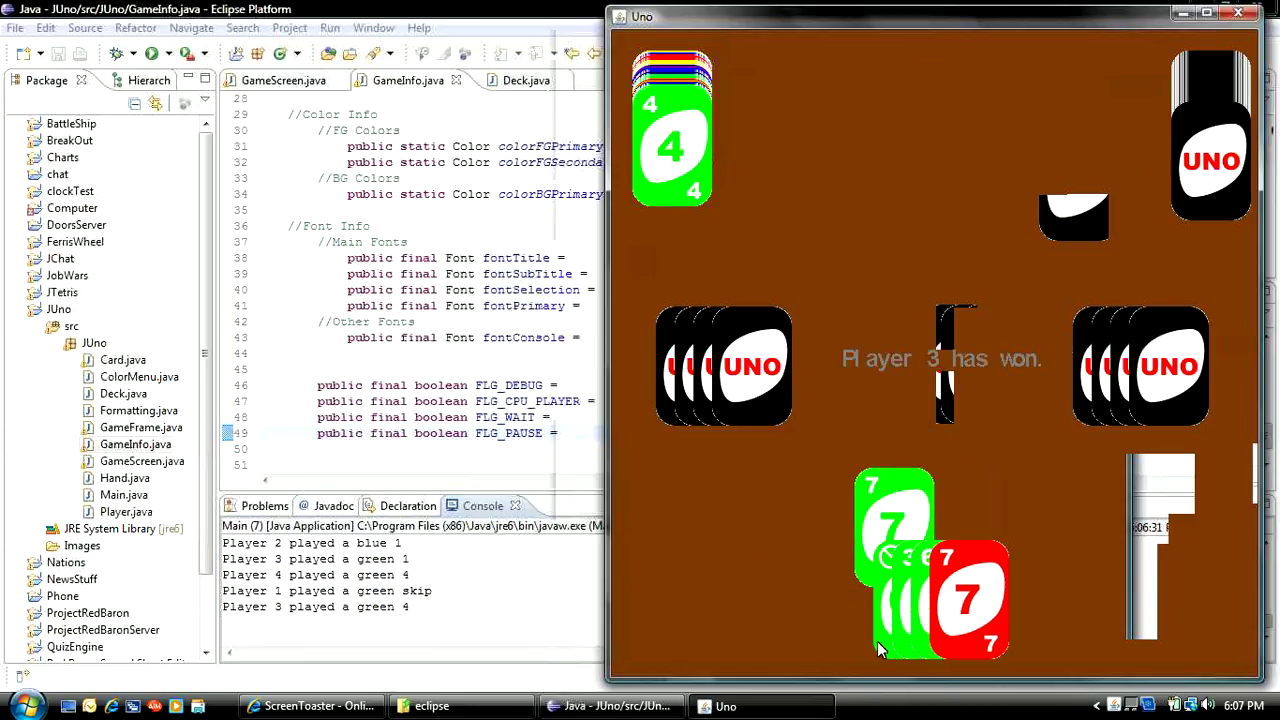
left_click(907, 626)
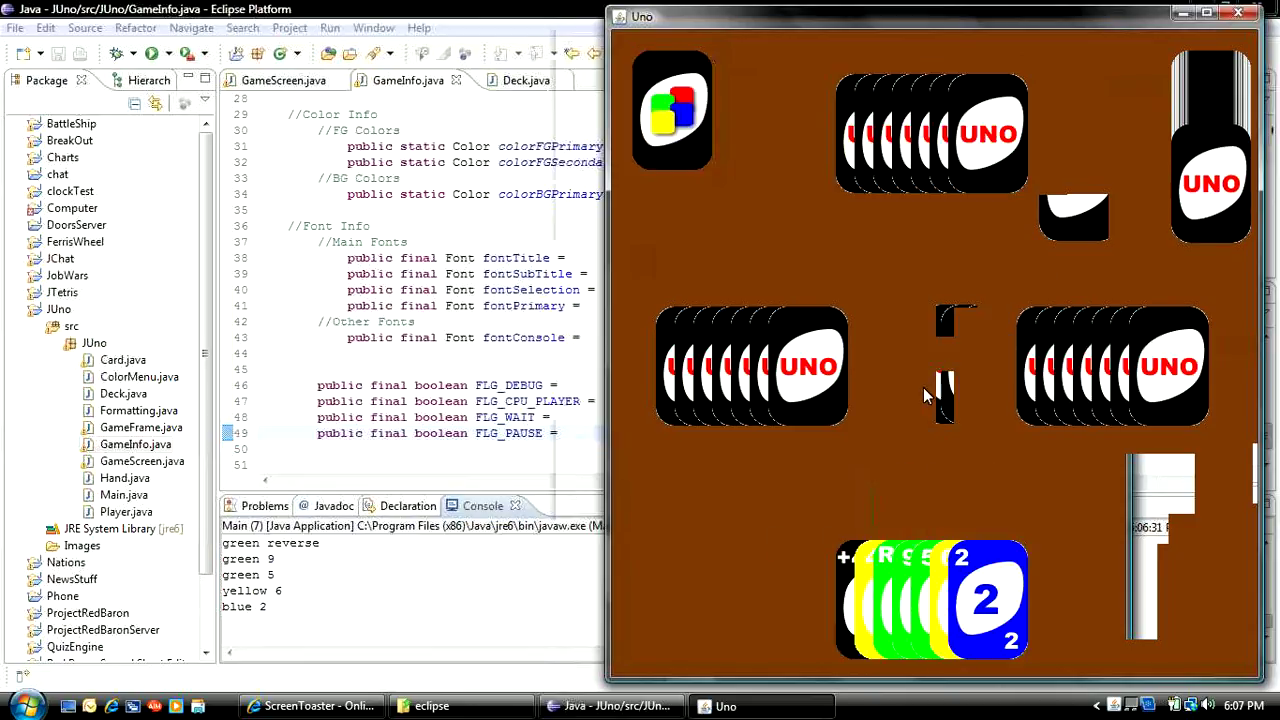
Step: Play the wild draw-four, choose green, and follow with the green reverse
left_click(841, 575)
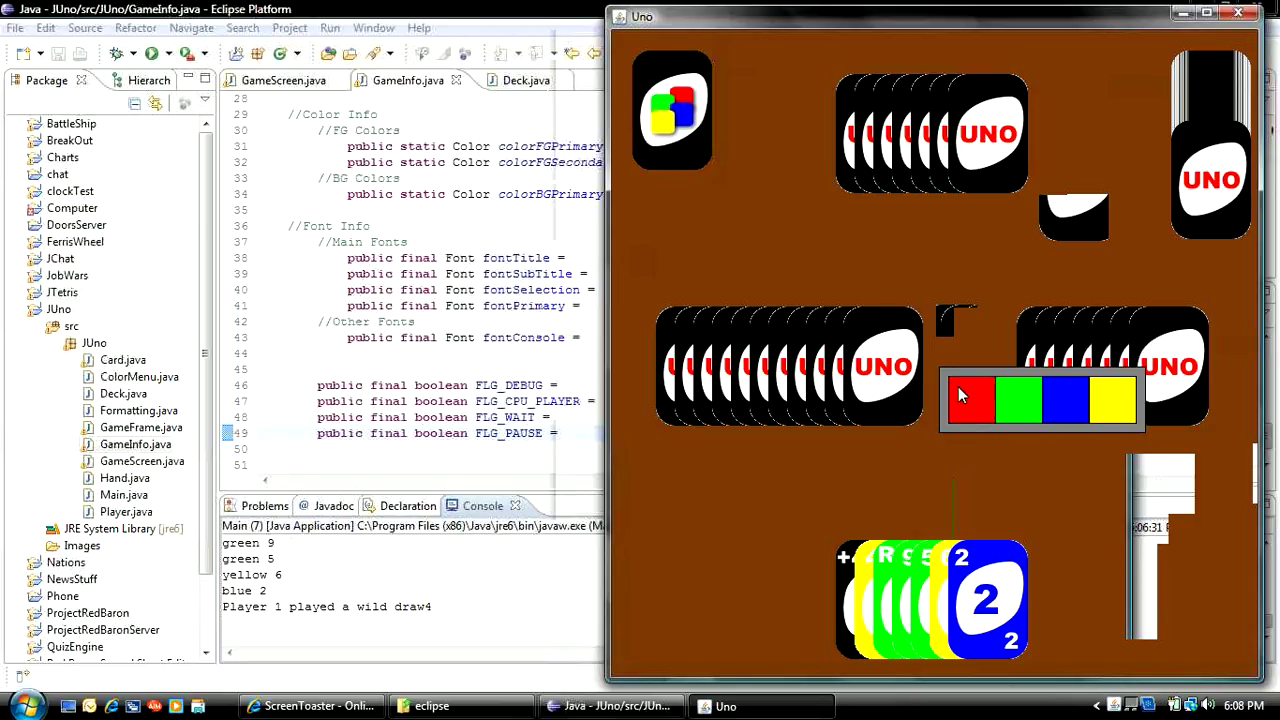
left_click(1033, 406)
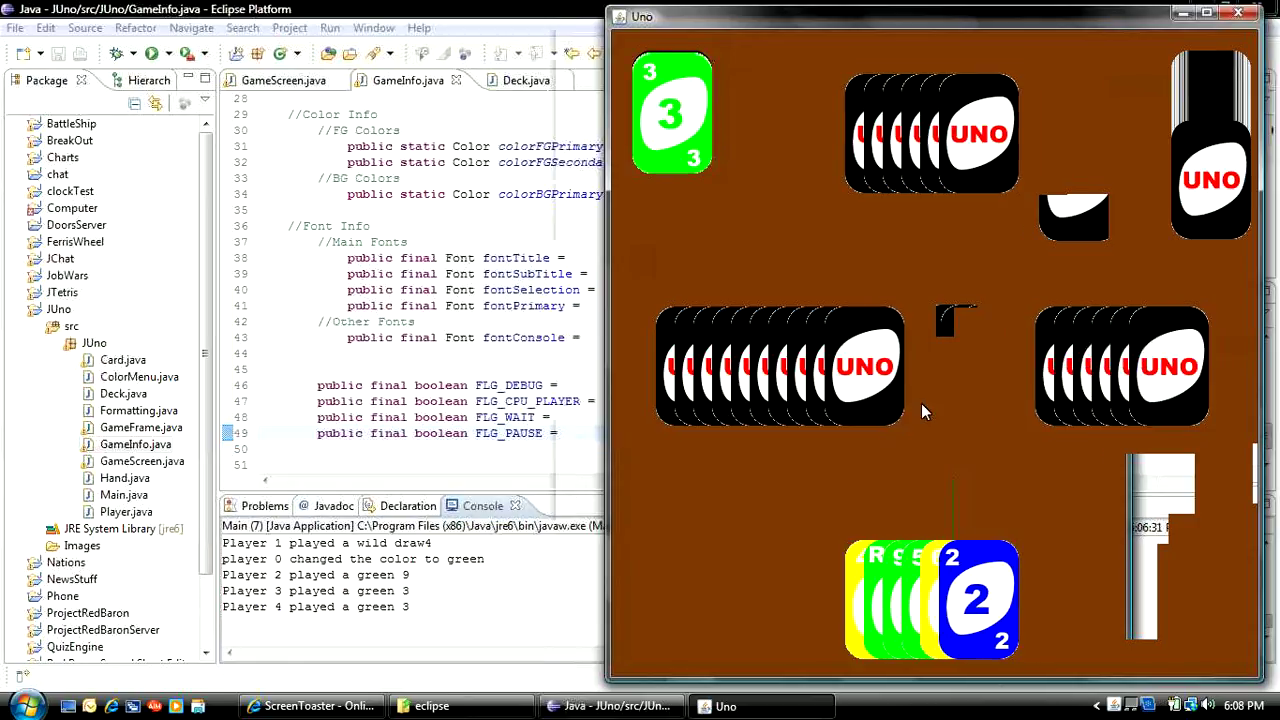
left_click(880, 561)
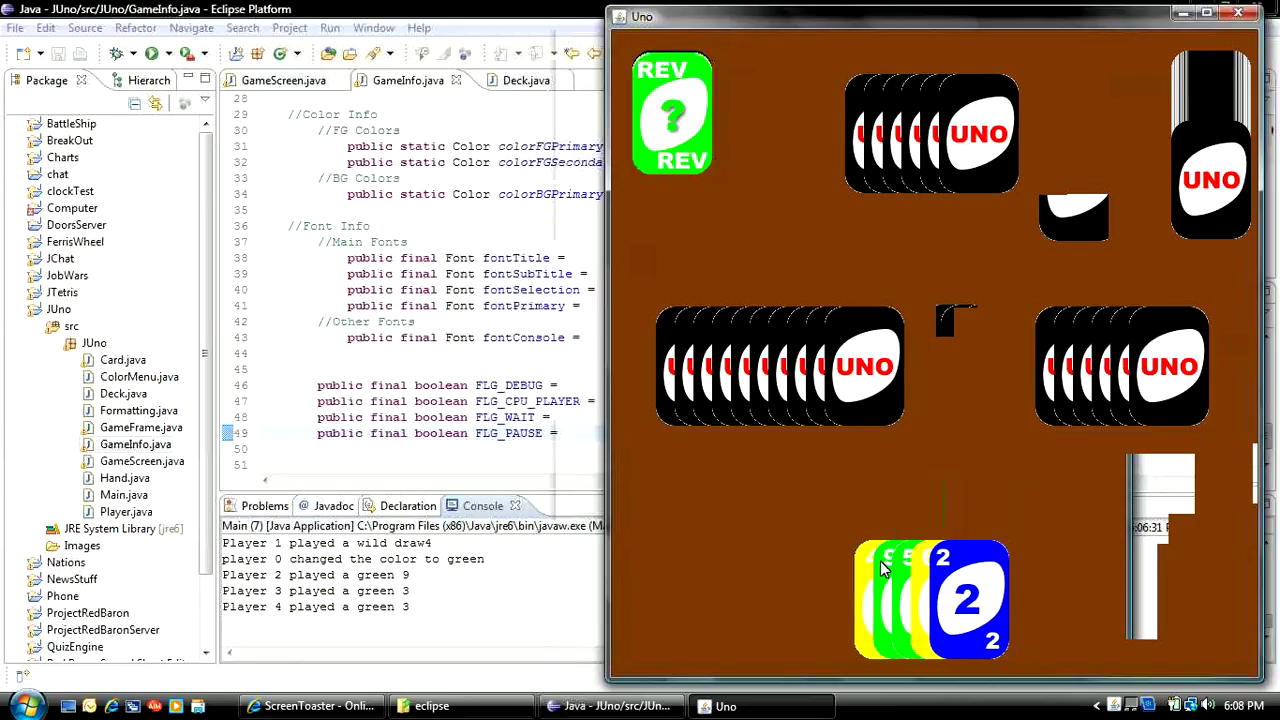
Step: Play blue 2, green 9, green 5, yellow 6, and the final yellow 4 to win
left_click(963, 585)
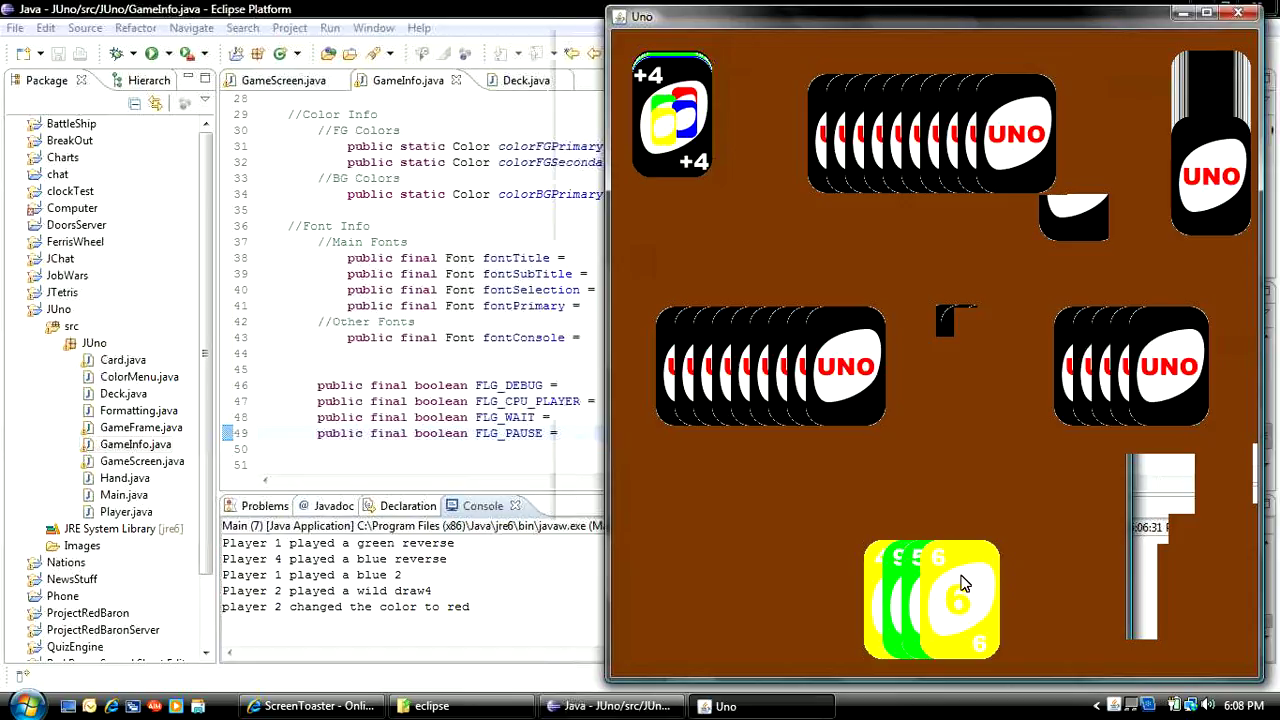
left_click(897, 592)
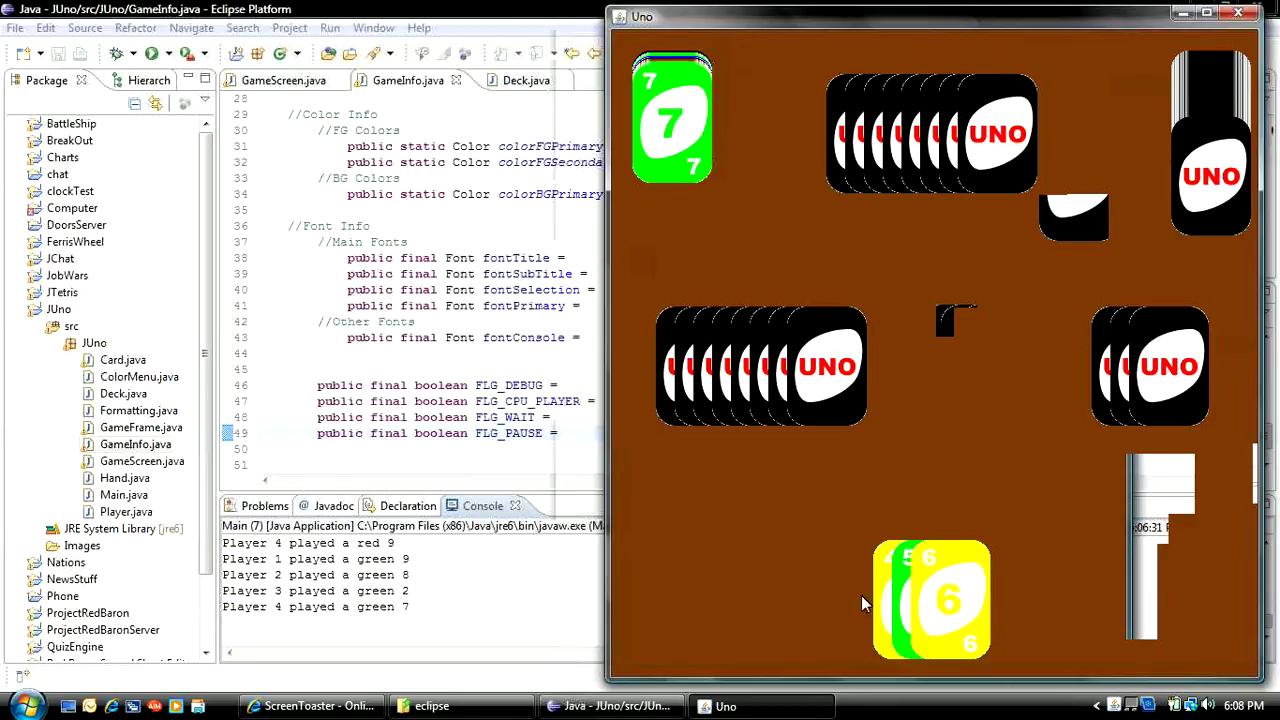
left_click(899, 587)
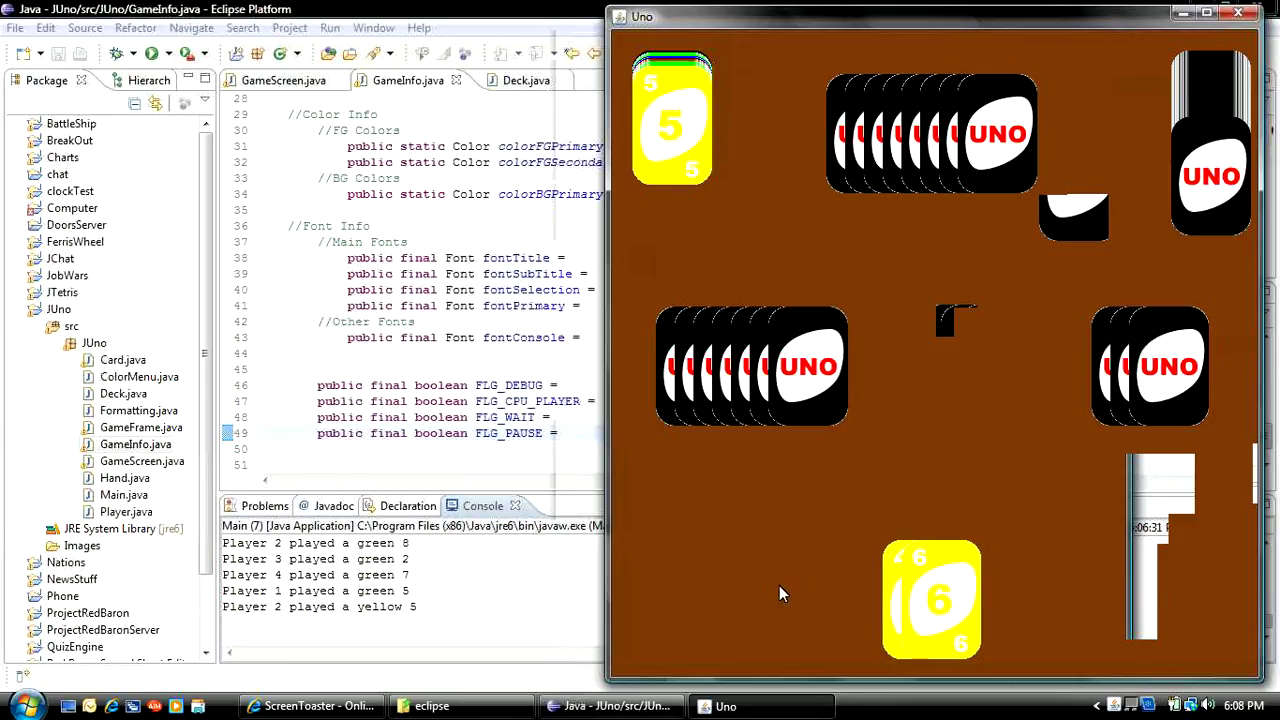
left_click(928, 580)
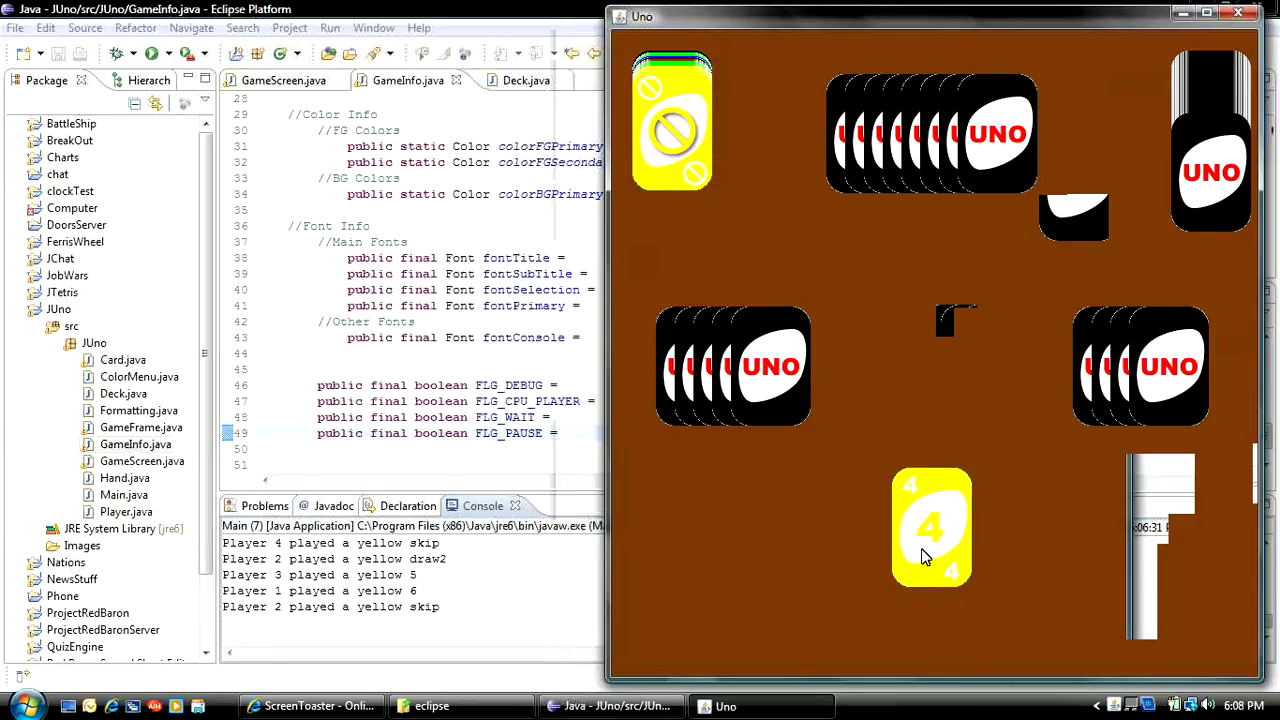
left_click(921, 548)
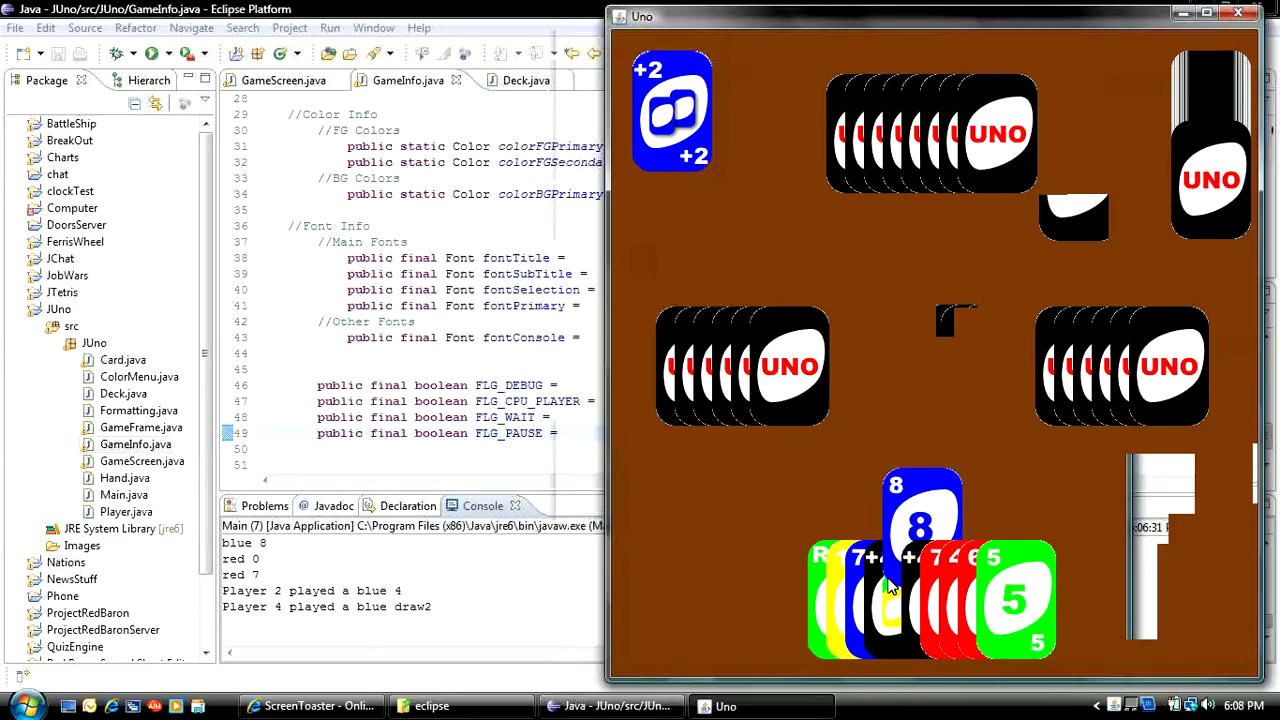
Step: Play the blue 8 from the hand onto the discard pile
left_click(897, 505)
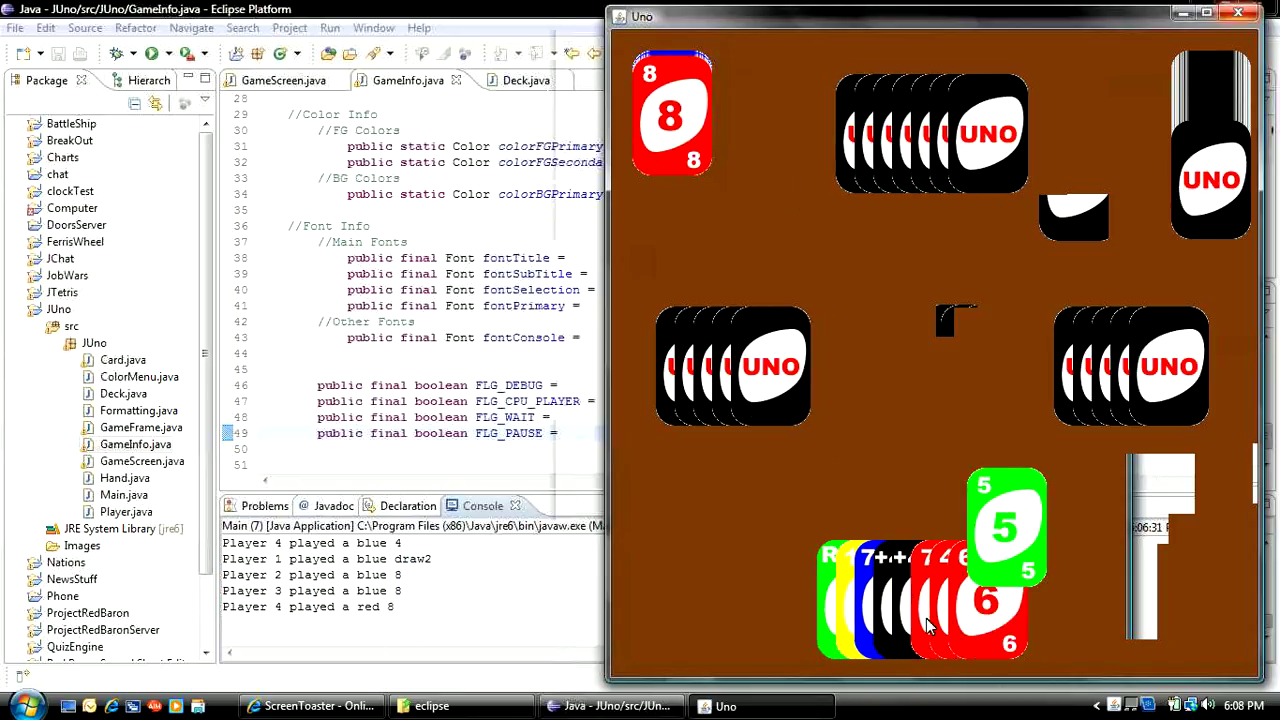